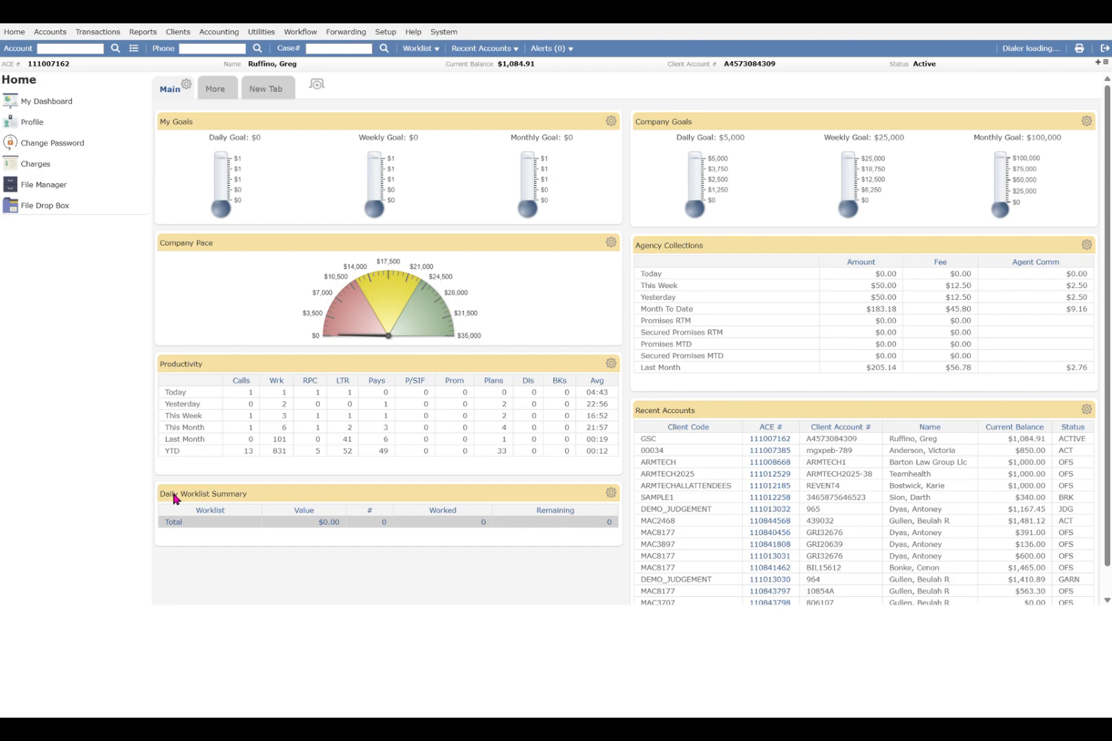
# Open the Text Message Manager and switch the inbox to all unresponded texts.
pyautogui.click(272, 32)
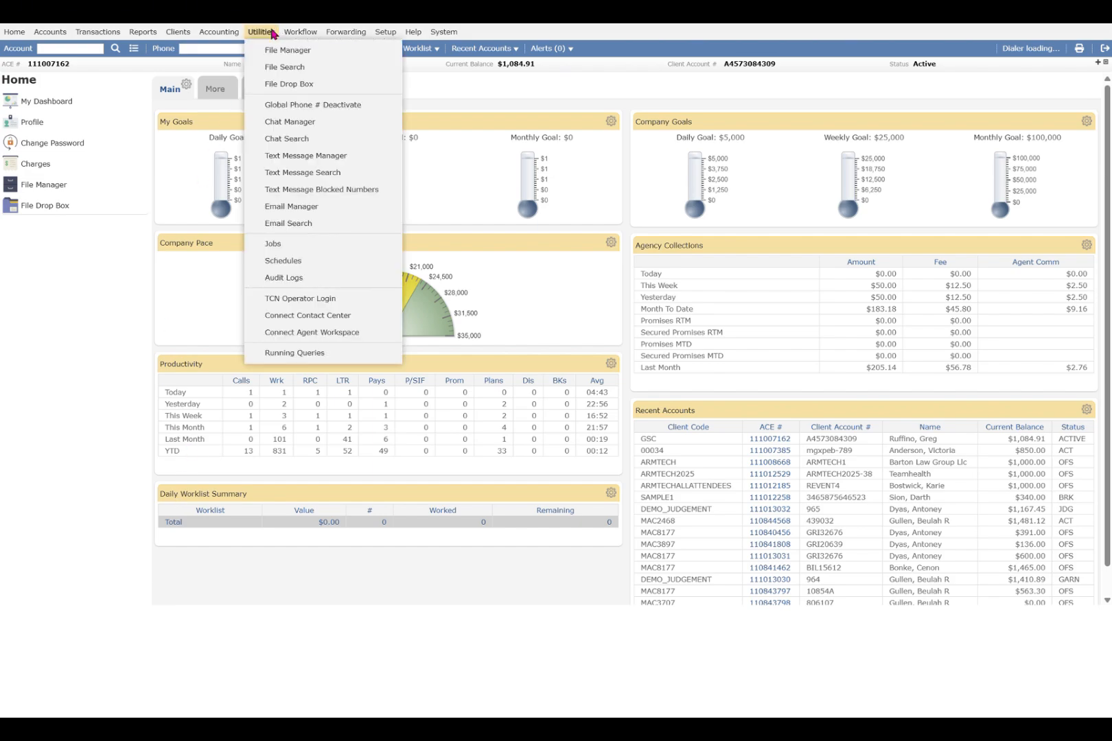
pyautogui.click(337, 157)
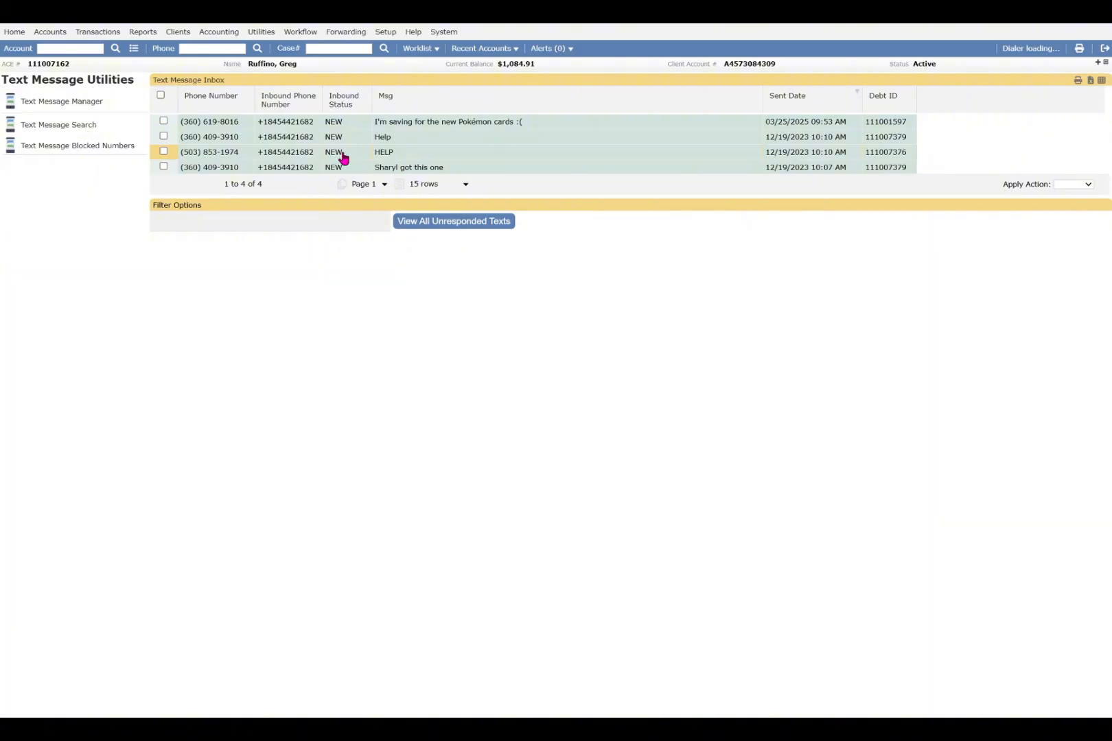
pyautogui.click(420, 228)
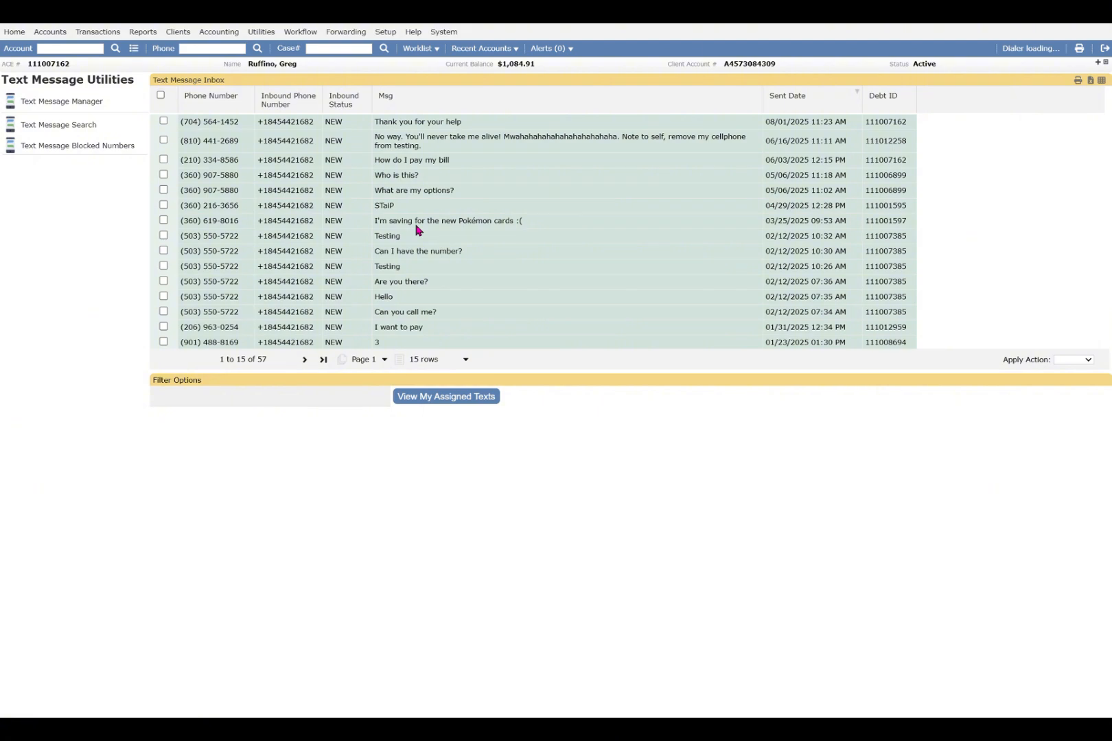
# Open the 'How do I pay my bill' text and review its reply template list and suggested reply message.
pyautogui.click(444, 161)
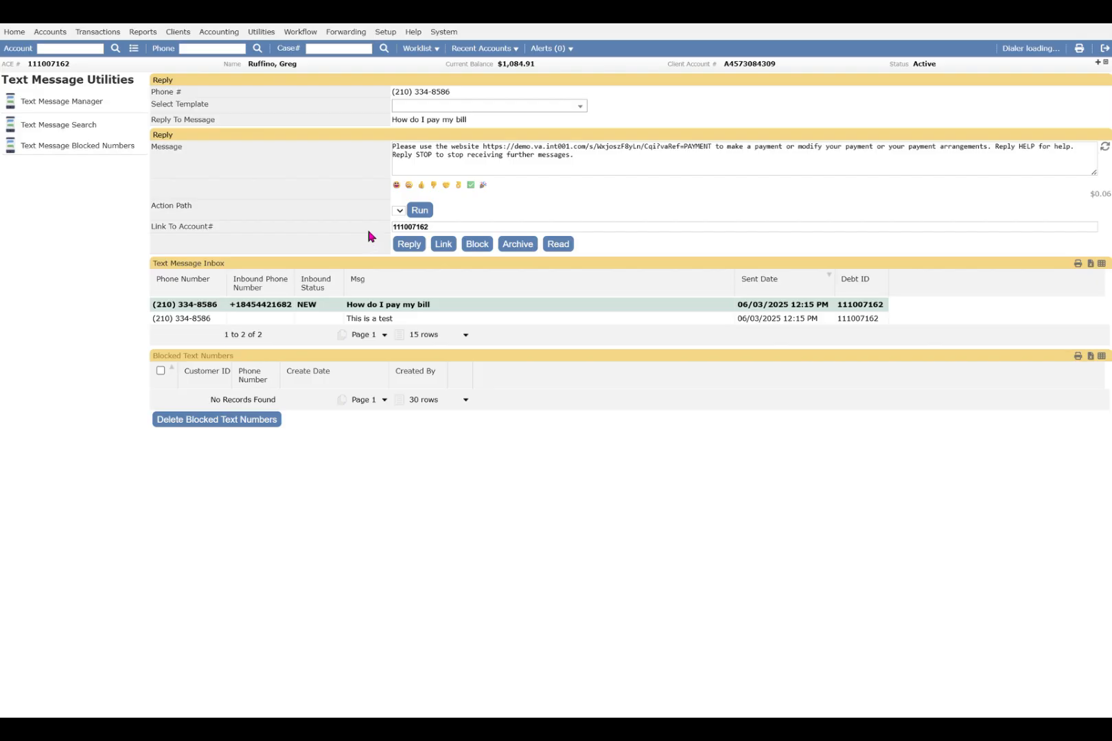
pyautogui.click(565, 108)
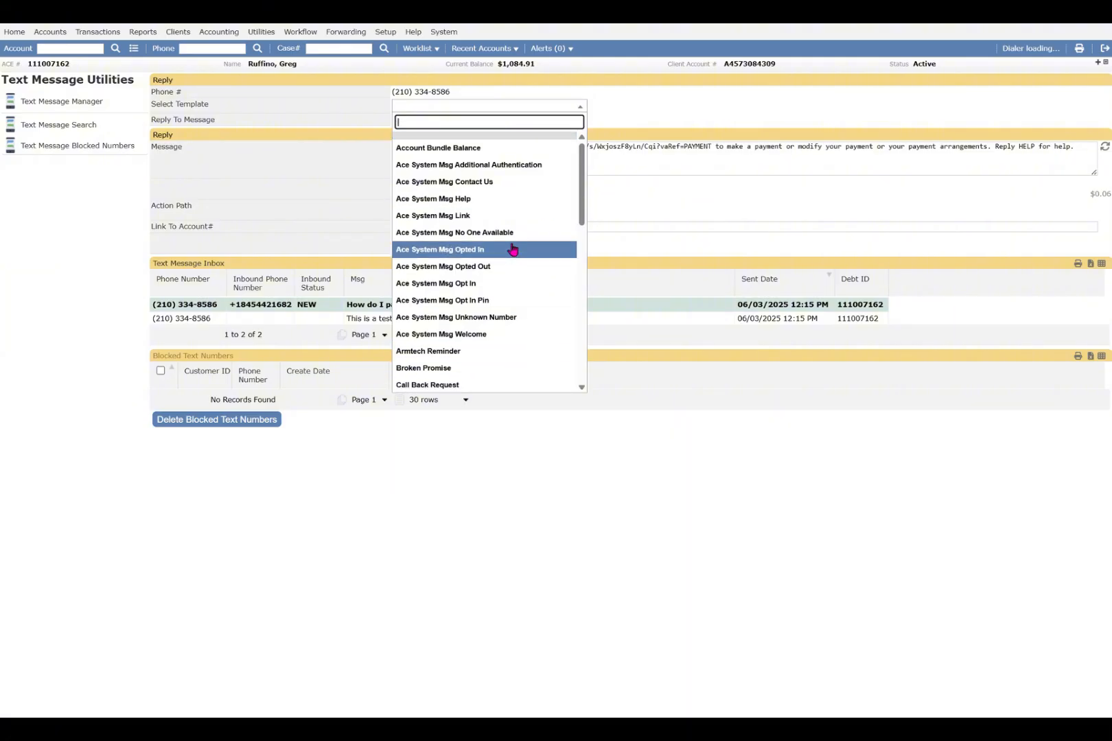
pyautogui.click(650, 198)
pyautogui.tripleClick(573, 154)
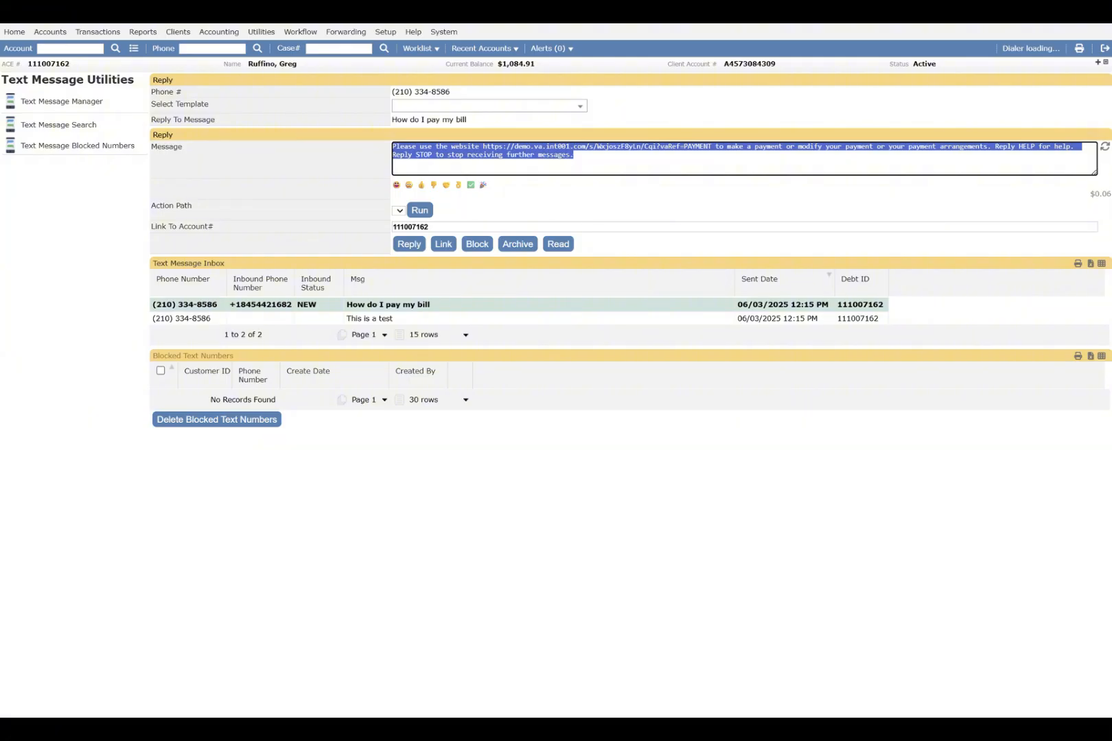
pyautogui.click(828, 149)
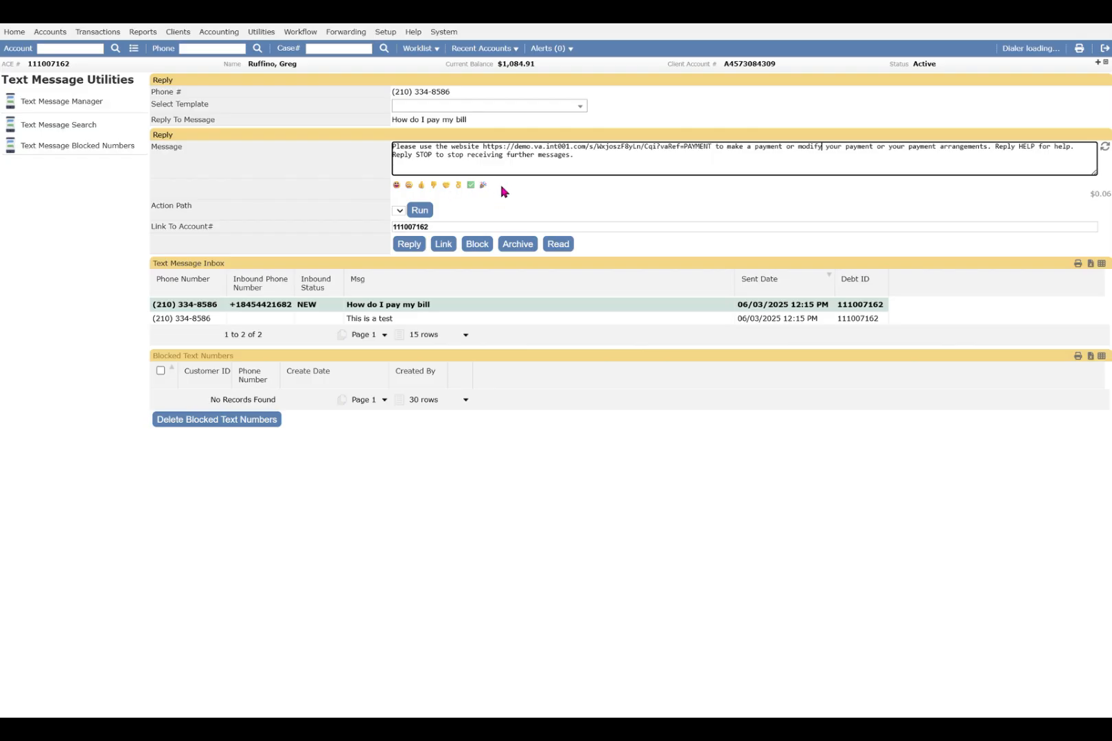
pyautogui.moveTo(157, 227); pyautogui.dragTo(252, 230)
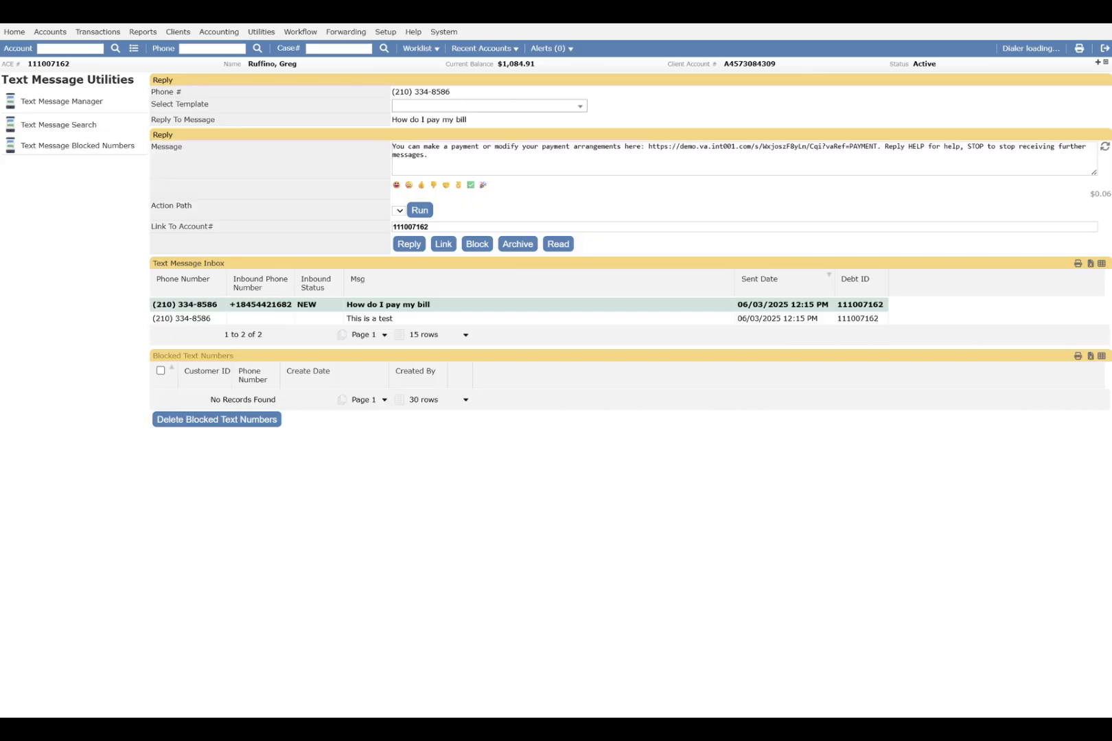
# Open Text Message Search, search texts sent from 01/01/2025 to 12/31/2025, and scroll across the result columns.
pyautogui.click(261, 32)
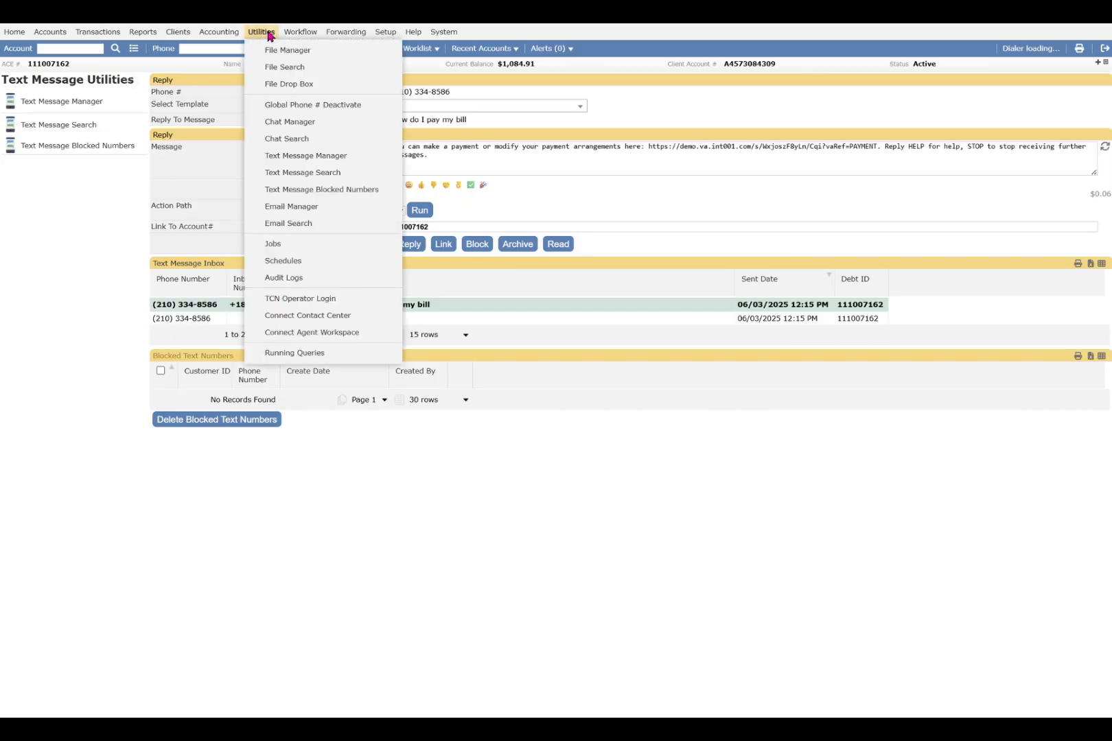
pyautogui.click(310, 172)
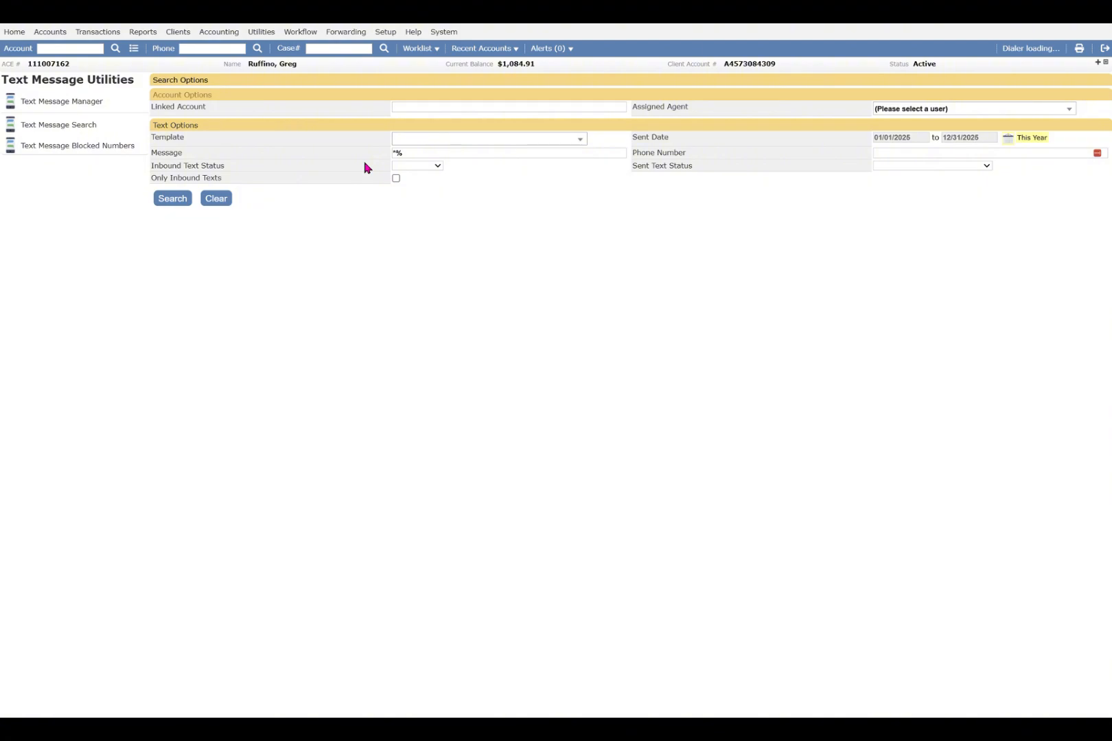
pyautogui.click(465, 141)
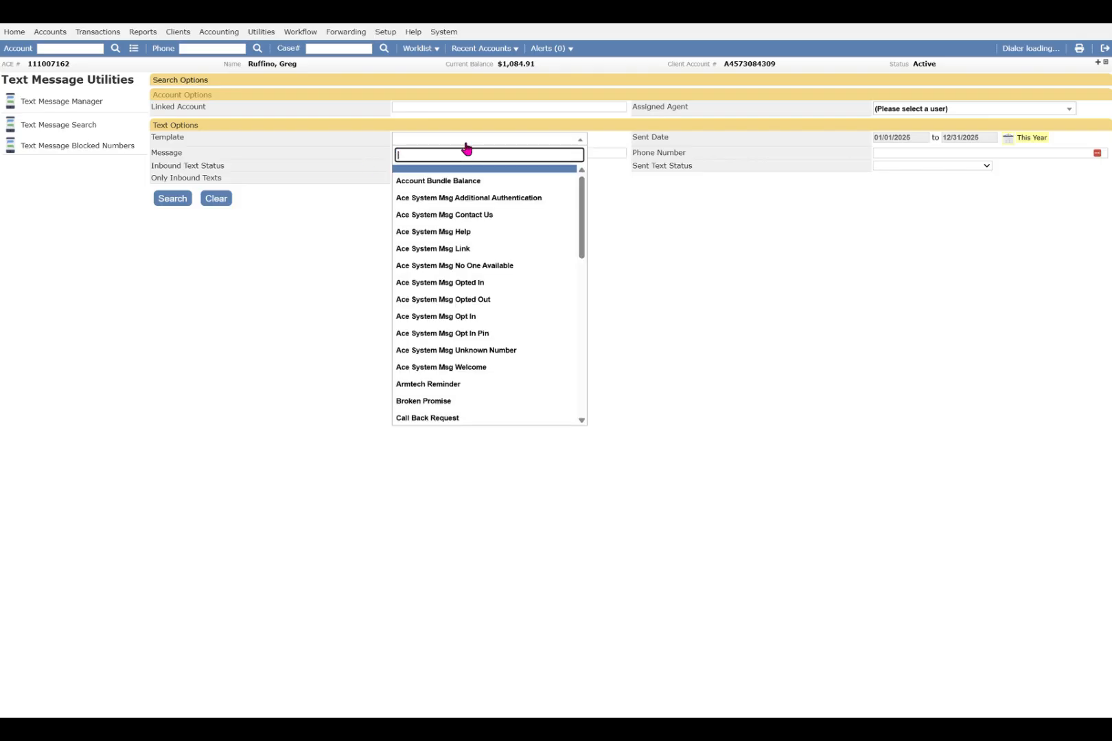
pyautogui.click(650, 238)
pyautogui.click(425, 156)
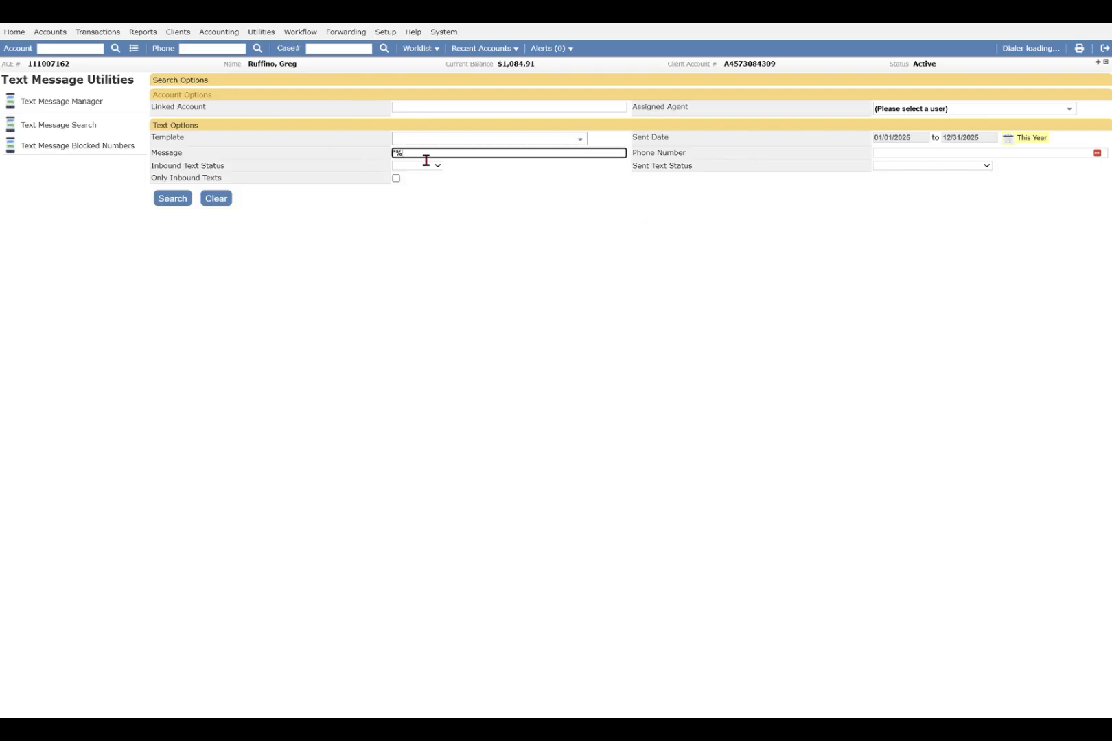
pyautogui.moveTo(425, 160); pyautogui.dragTo(384, 155)
pyautogui.click(443, 168)
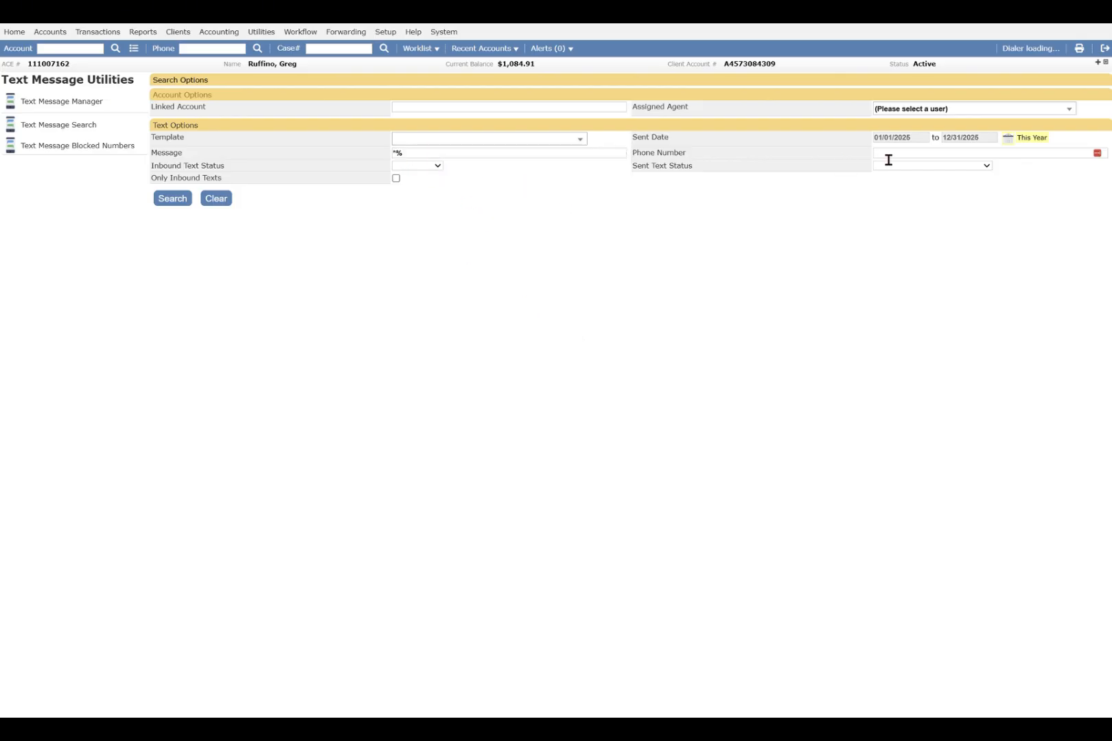
pyautogui.click(905, 140)
pyautogui.click(799, 216)
pyautogui.click(167, 199)
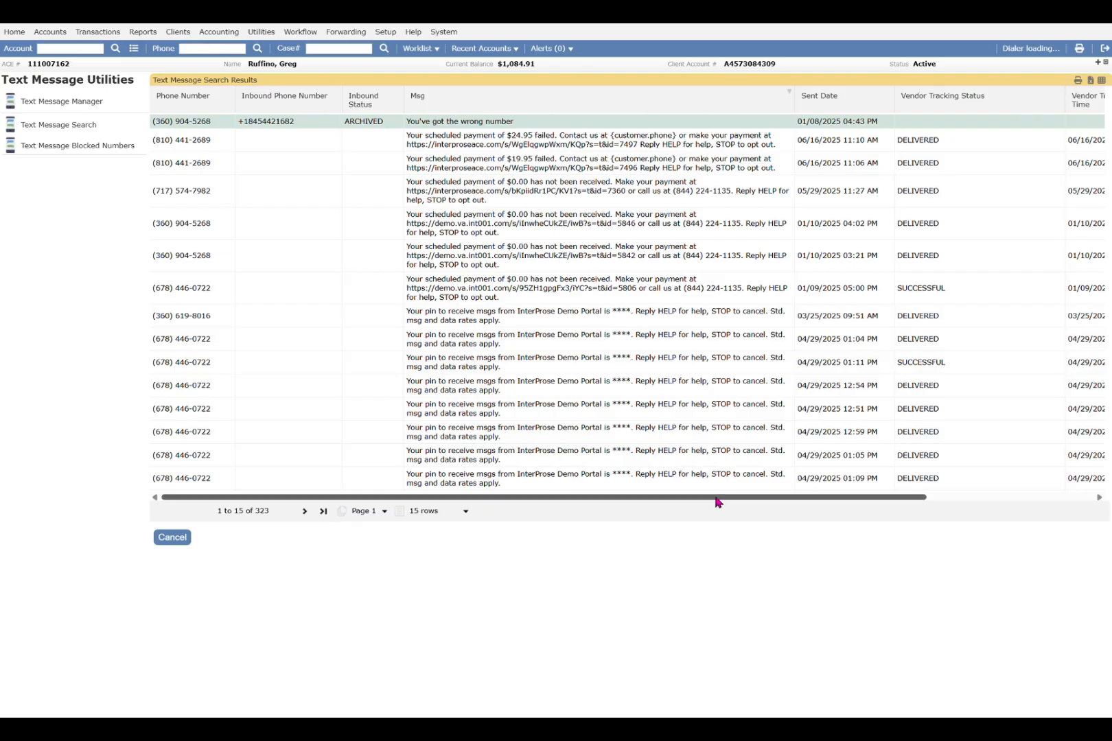
pyautogui.moveTo(717, 502); pyautogui.dragTo(885, 500)
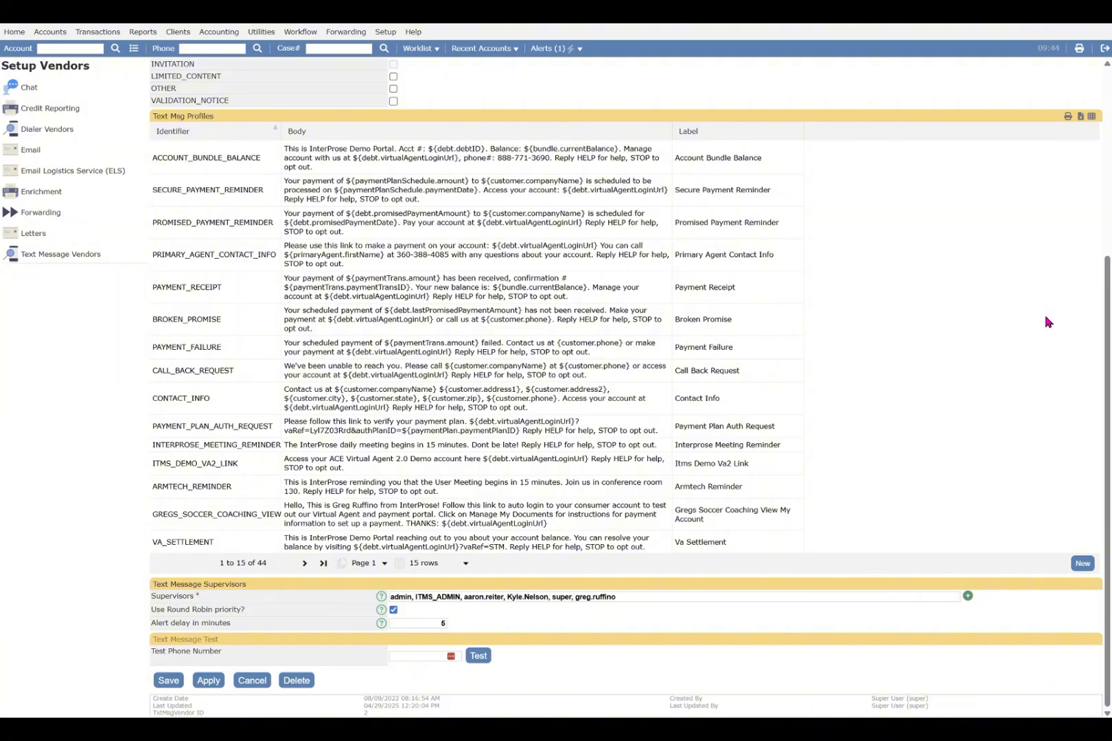
# Review the RainMaker settings and text message profiles of the ITMS text message vendor.
pyautogui.click(580, 49)
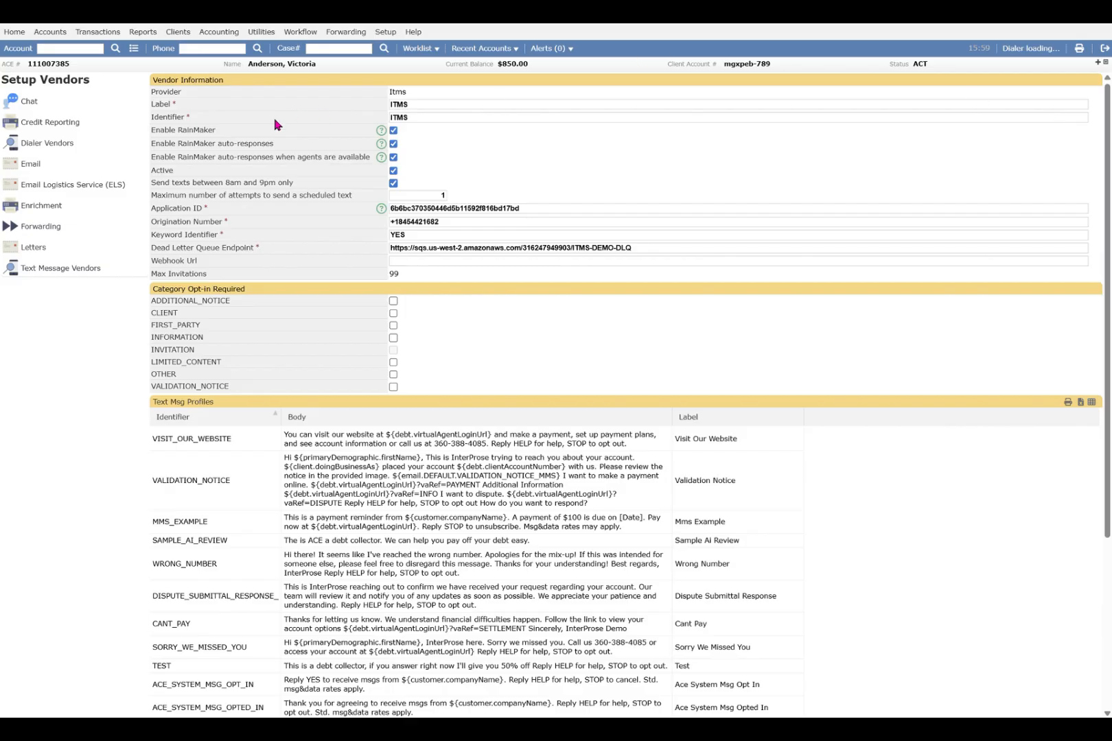
pyautogui.moveTo(216, 131); pyautogui.dragTo(158, 138)
pyautogui.moveTo(275, 146); pyautogui.dragTo(164, 156)
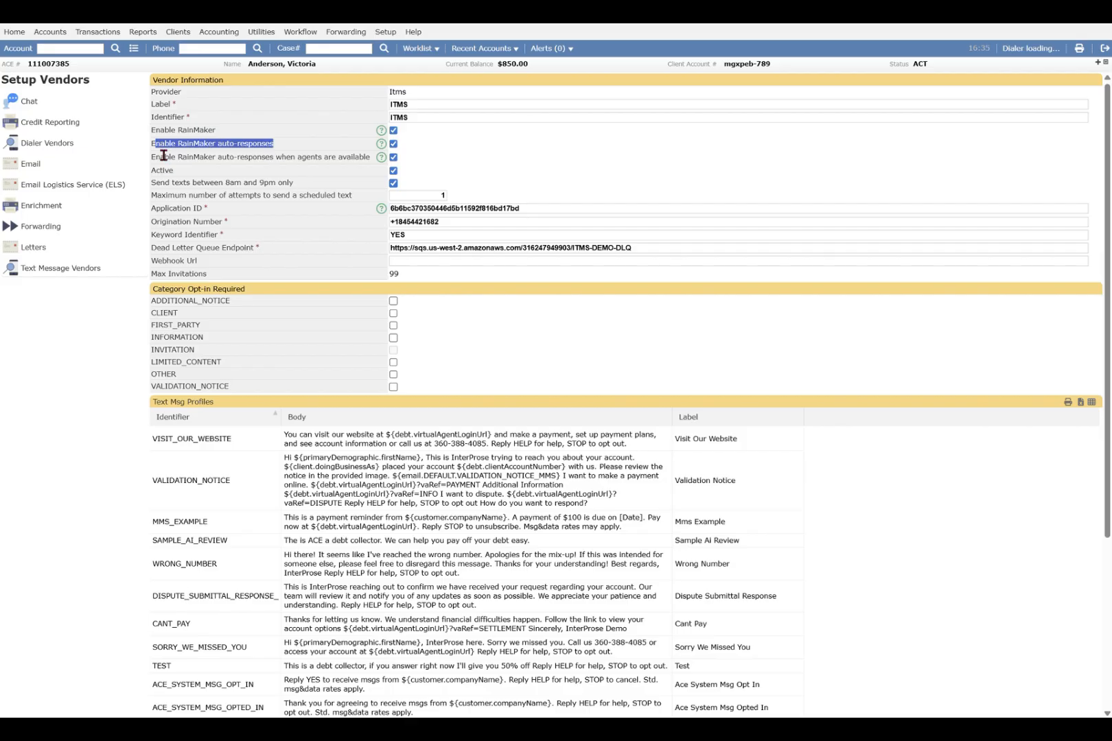
pyautogui.moveTo(370, 156); pyautogui.dragTo(163, 169)
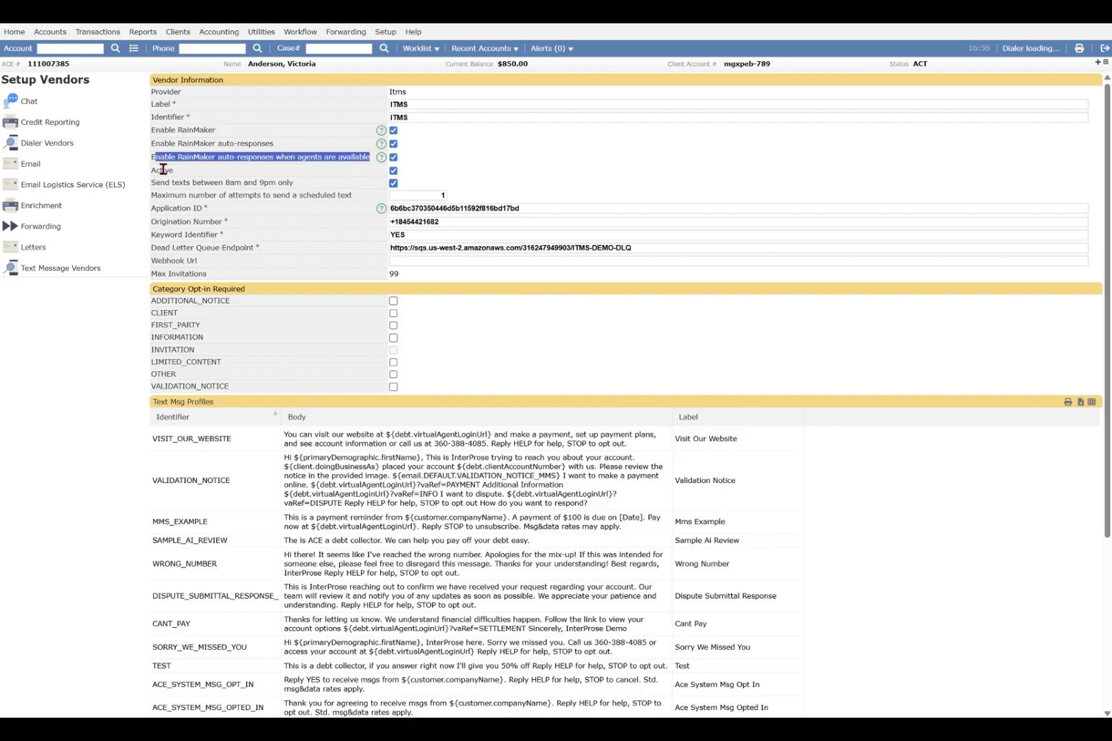
pyautogui.scroll(-3, 439, 309)
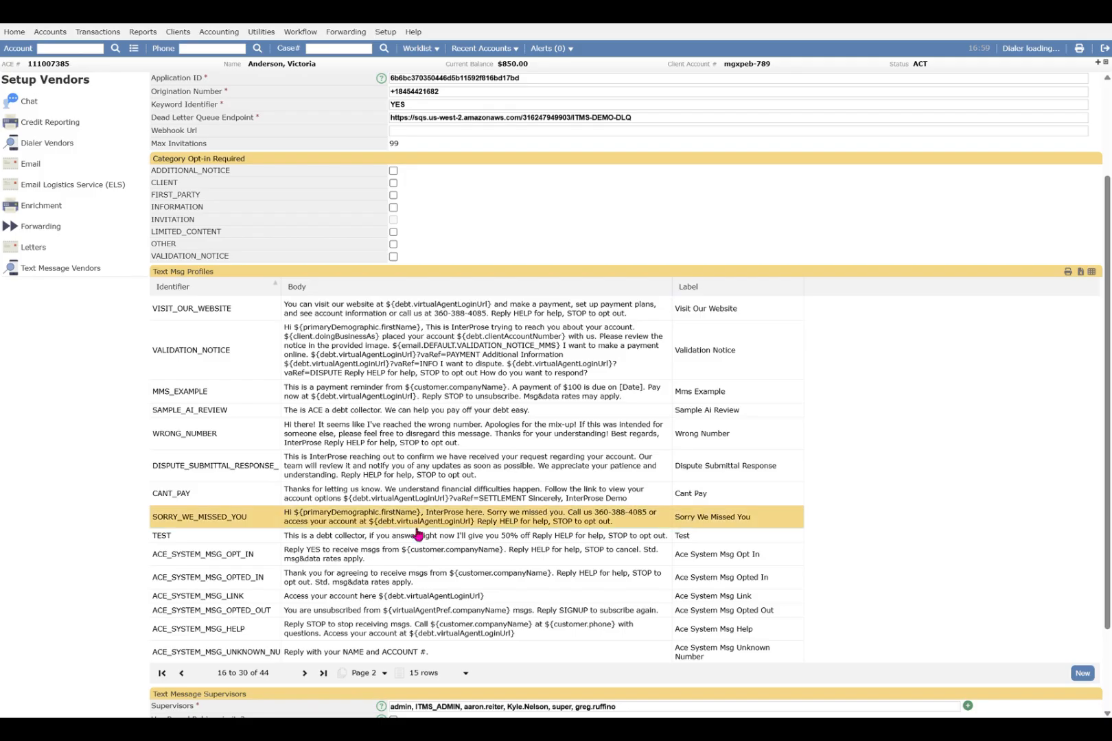
# Open the TEST text message profile, set its category to VALIDATION_NOTICE, and apply the change.
pyautogui.click(416, 536)
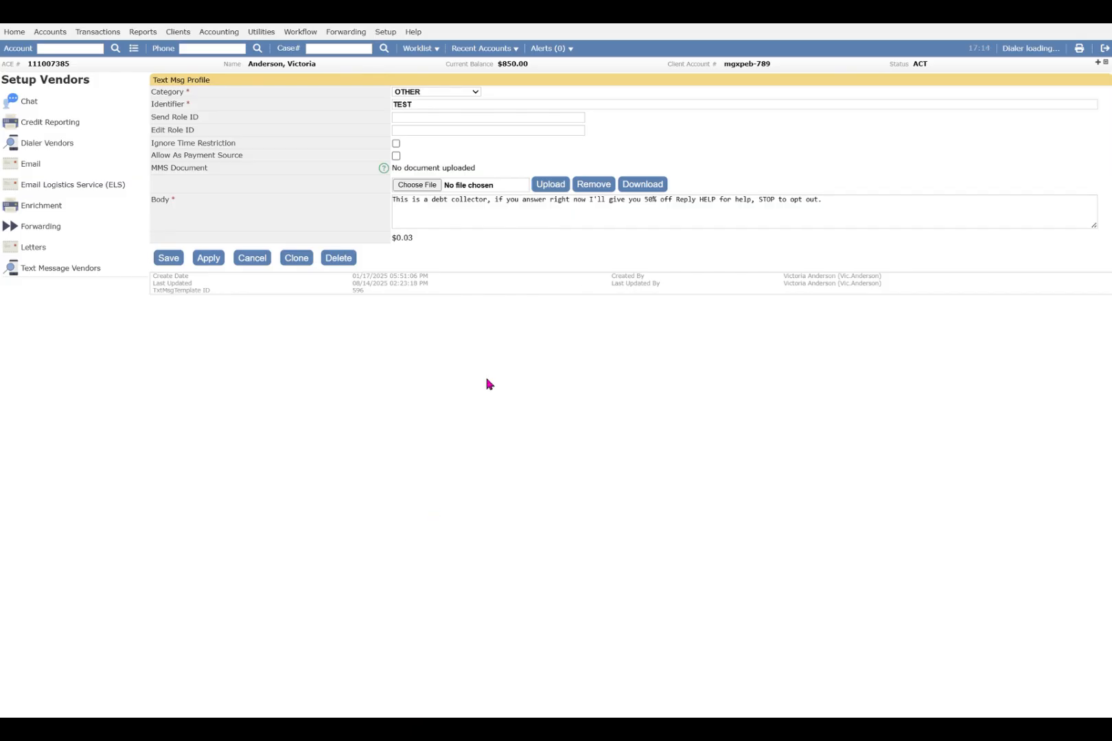
pyautogui.click(452, 133)
pyautogui.click(208, 258)
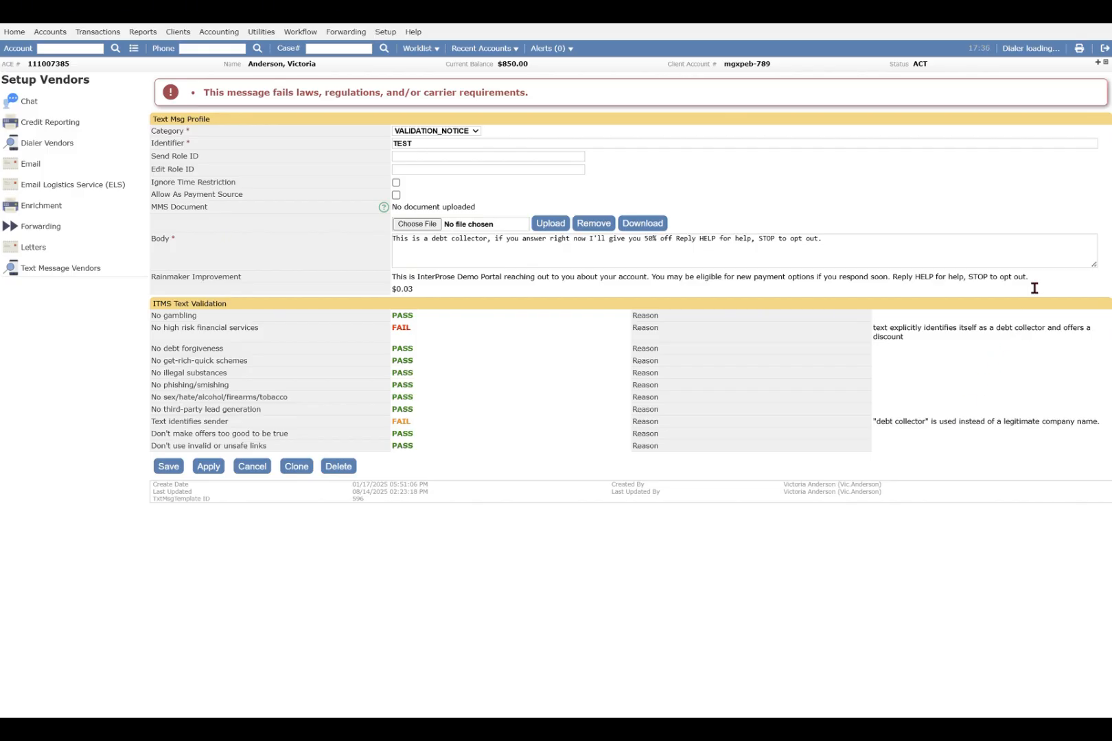
pyautogui.moveTo(1029, 278); pyautogui.dragTo(381, 287)
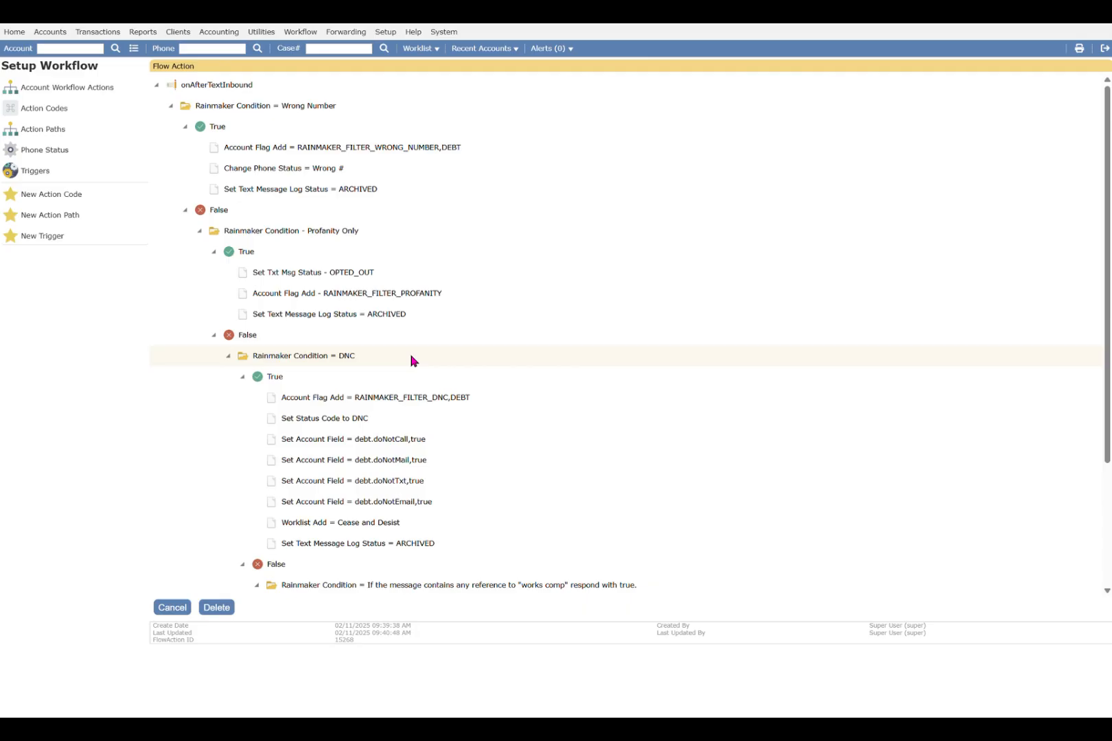
# Open the 'Rainmaker Condition = Wrong Number' node of the onAfterTextInbound workflow for editing.
pyautogui.scroll(-3, 412, 360)
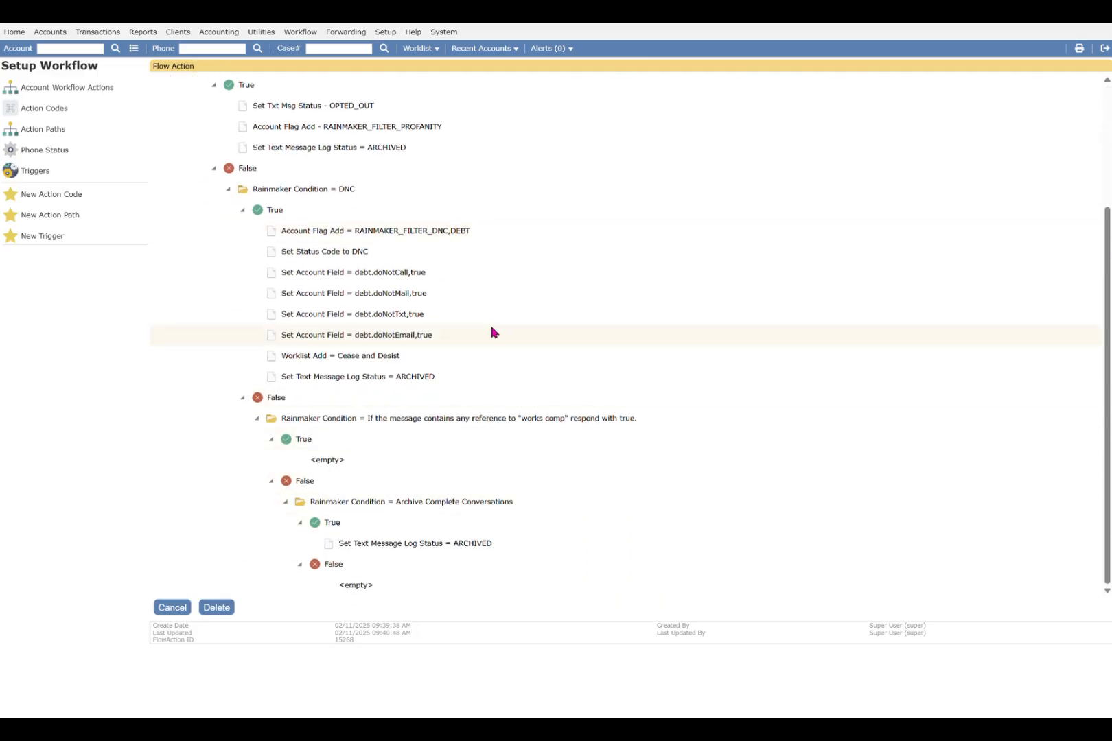
pyautogui.scroll(3, 491, 330)
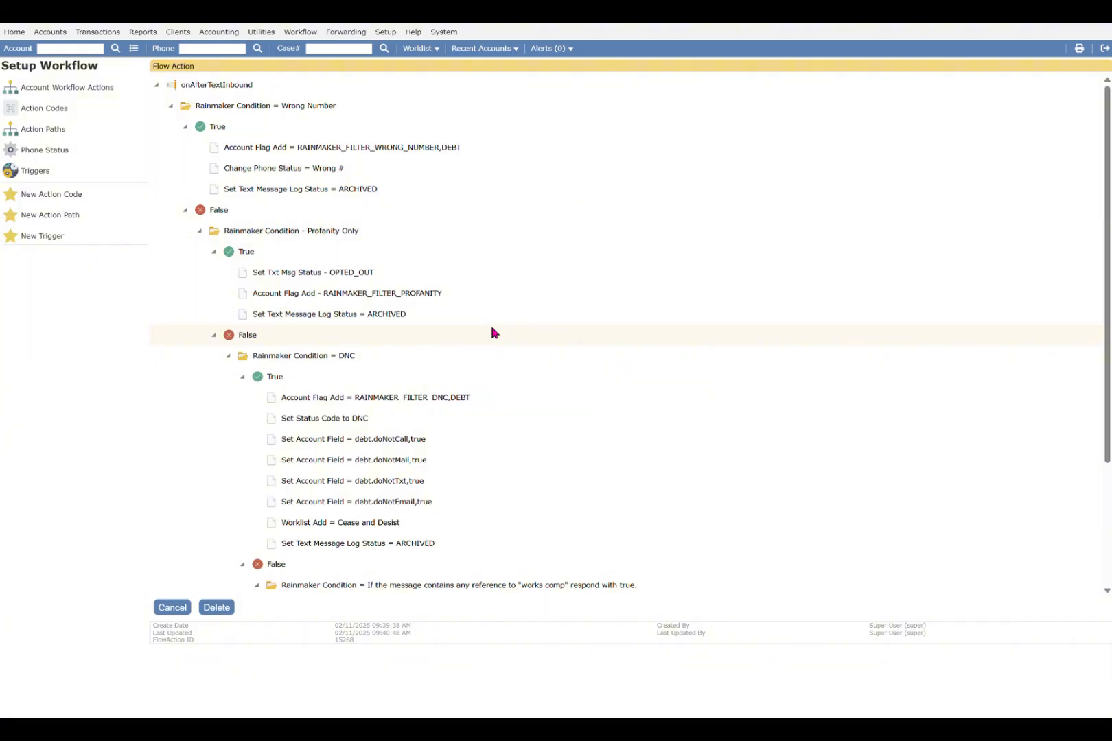
pyautogui.rightClick(359, 100)
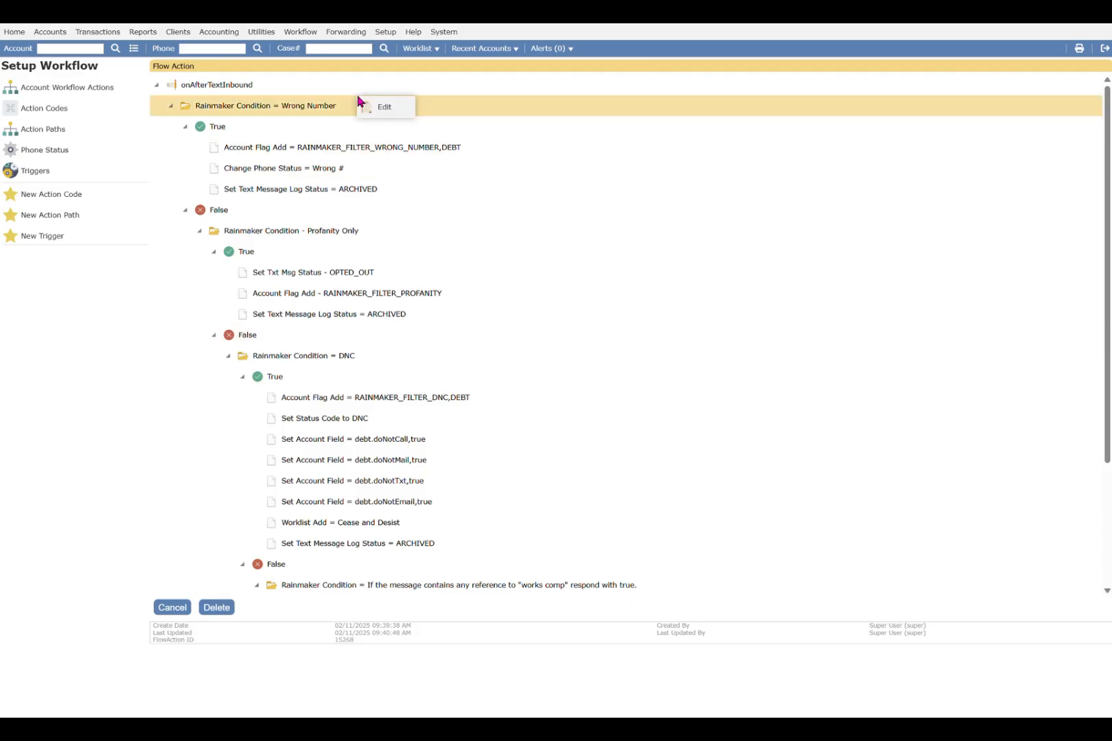
pyautogui.click(382, 110)
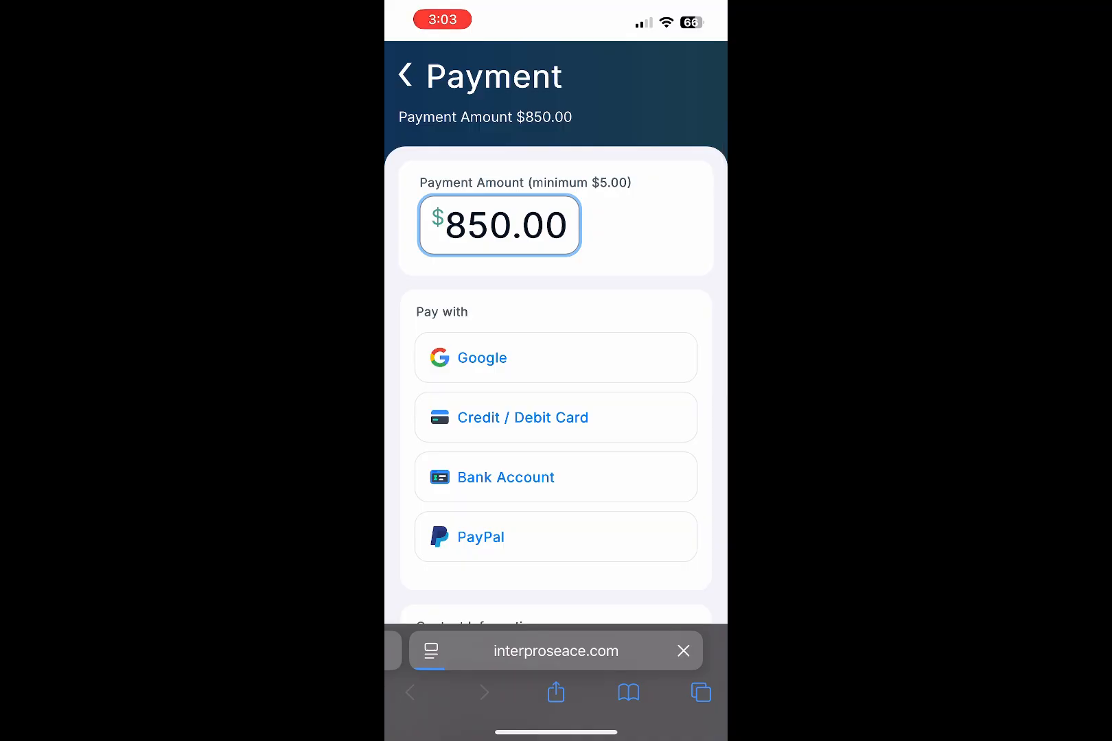
# Choose Credit / Debit Card as the payment method on the consumer payment page.
pyautogui.scroll(-2, 556, 377)
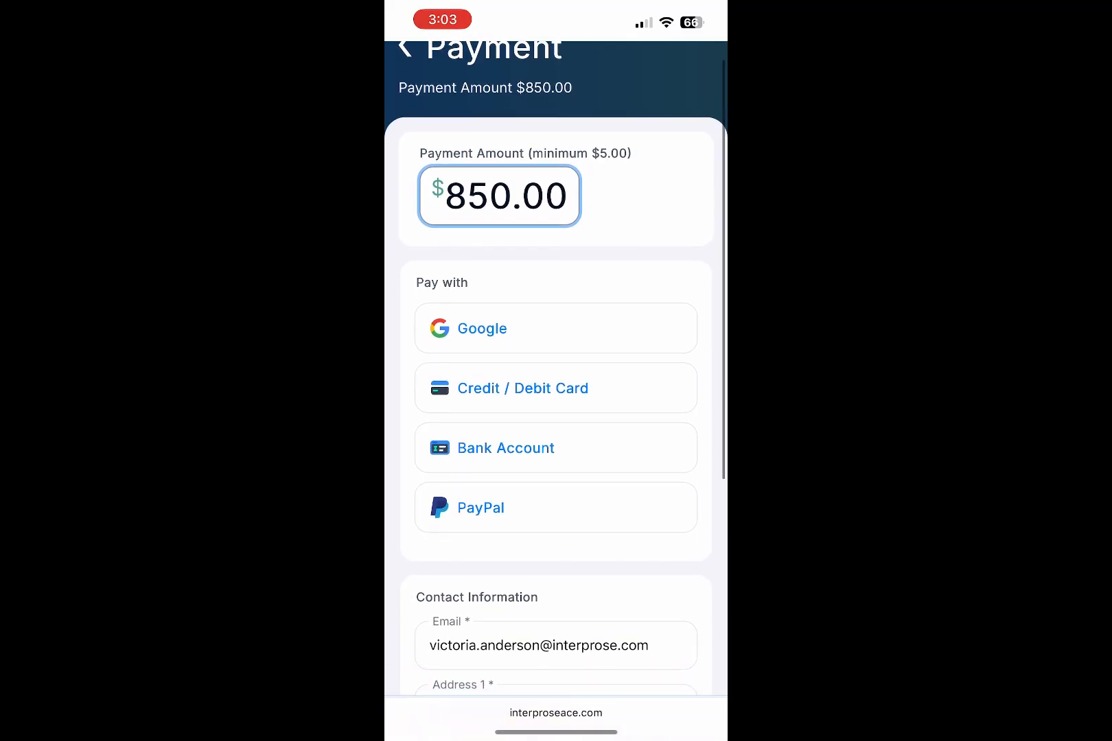
pyautogui.click(556, 388)
pyautogui.click(556, 494)
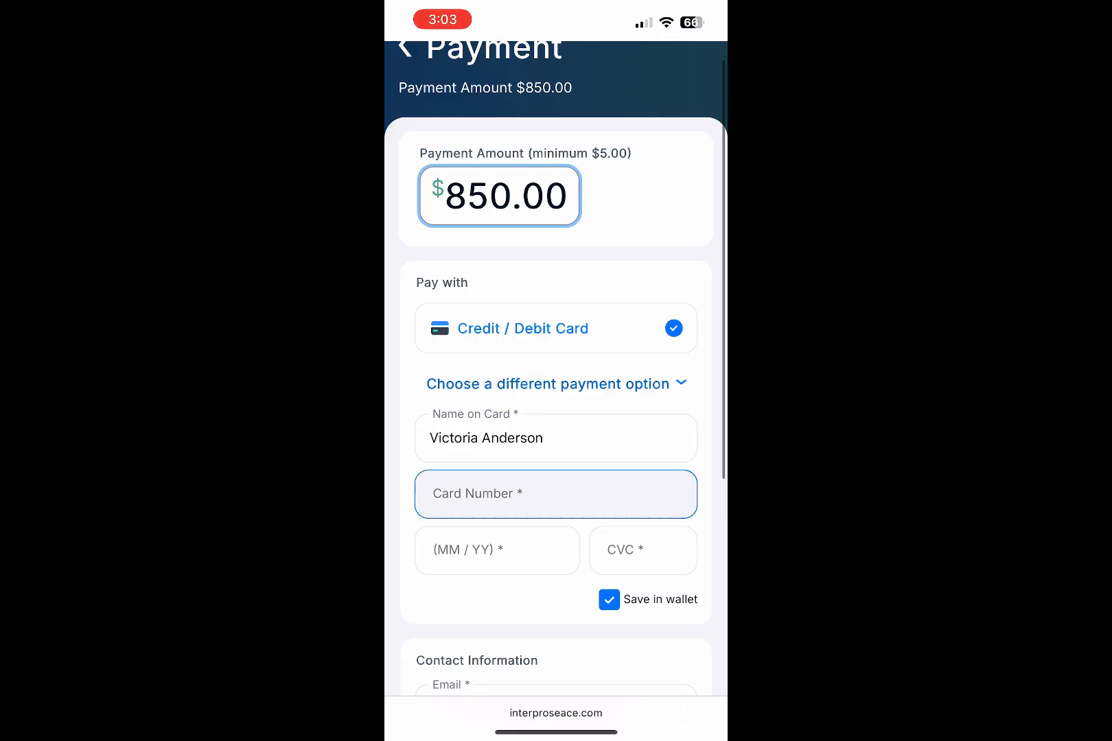
pyautogui.scroll(-6, 556, 378)
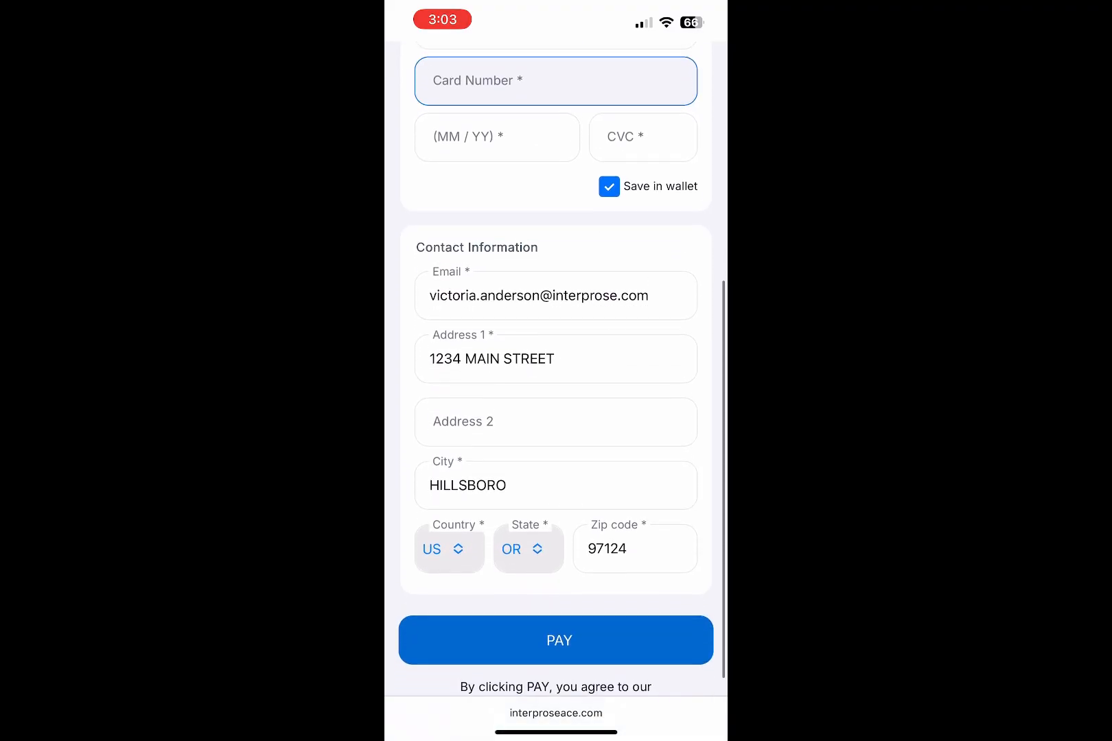
pyautogui.scroll(6, 555, 378)
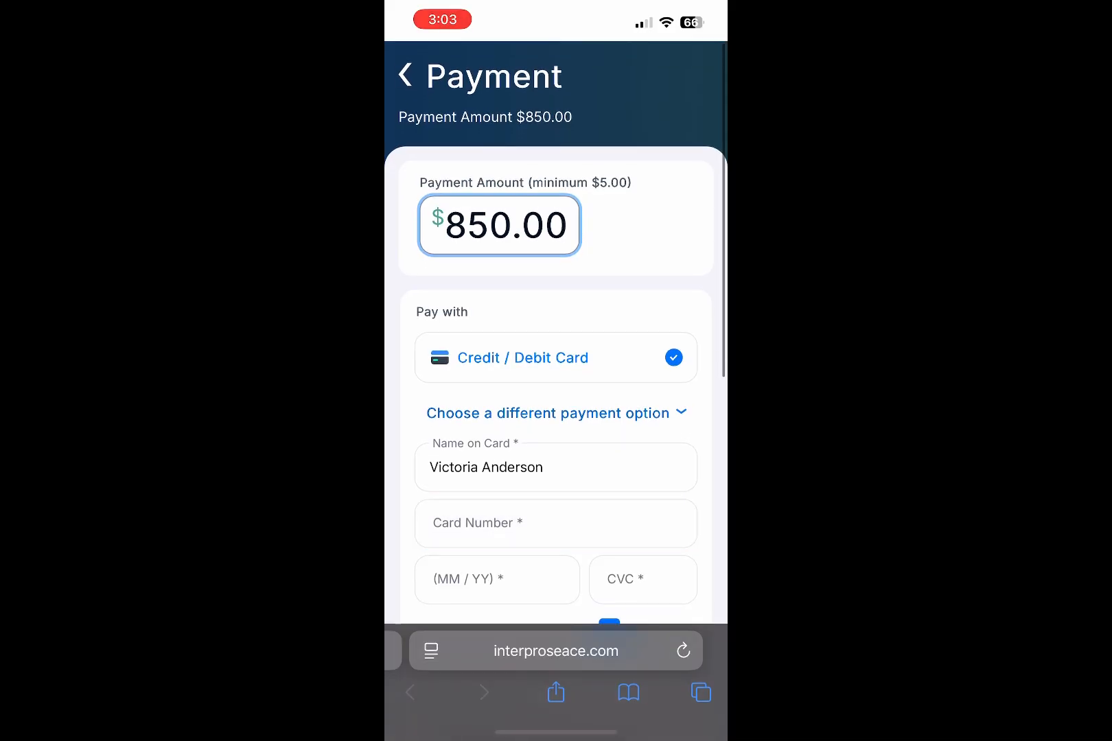
# Return to the account summary and step through the guided tour tips.
pyautogui.click(405, 74)
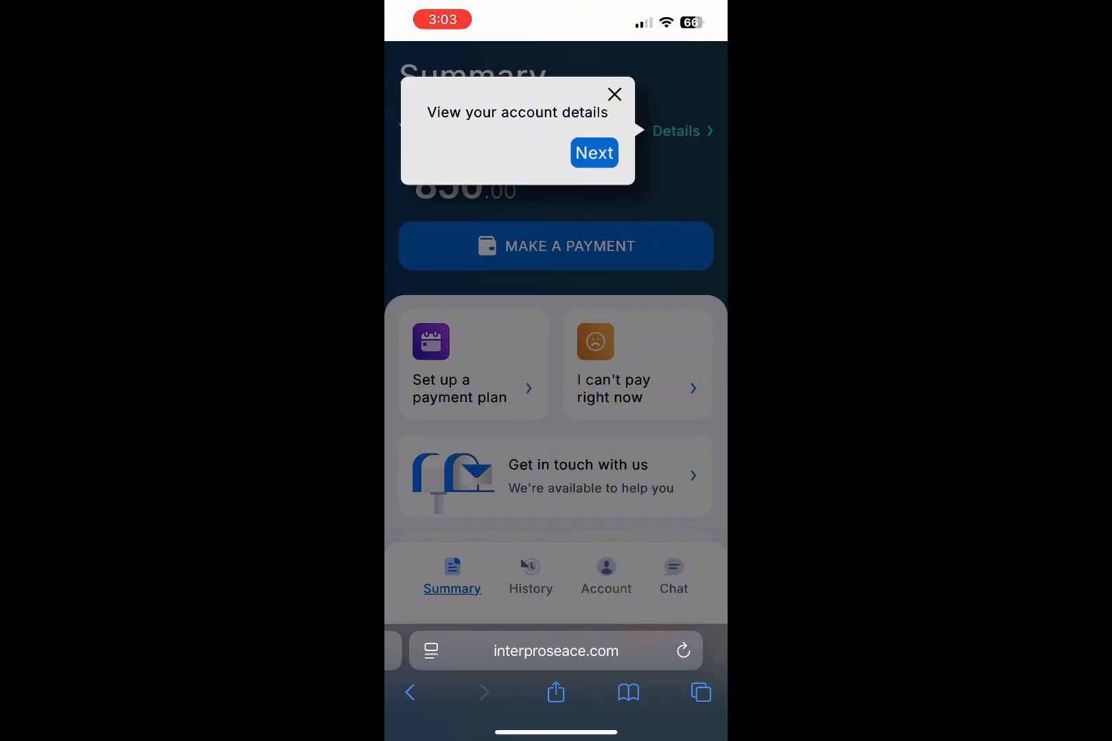
pyautogui.click(595, 153)
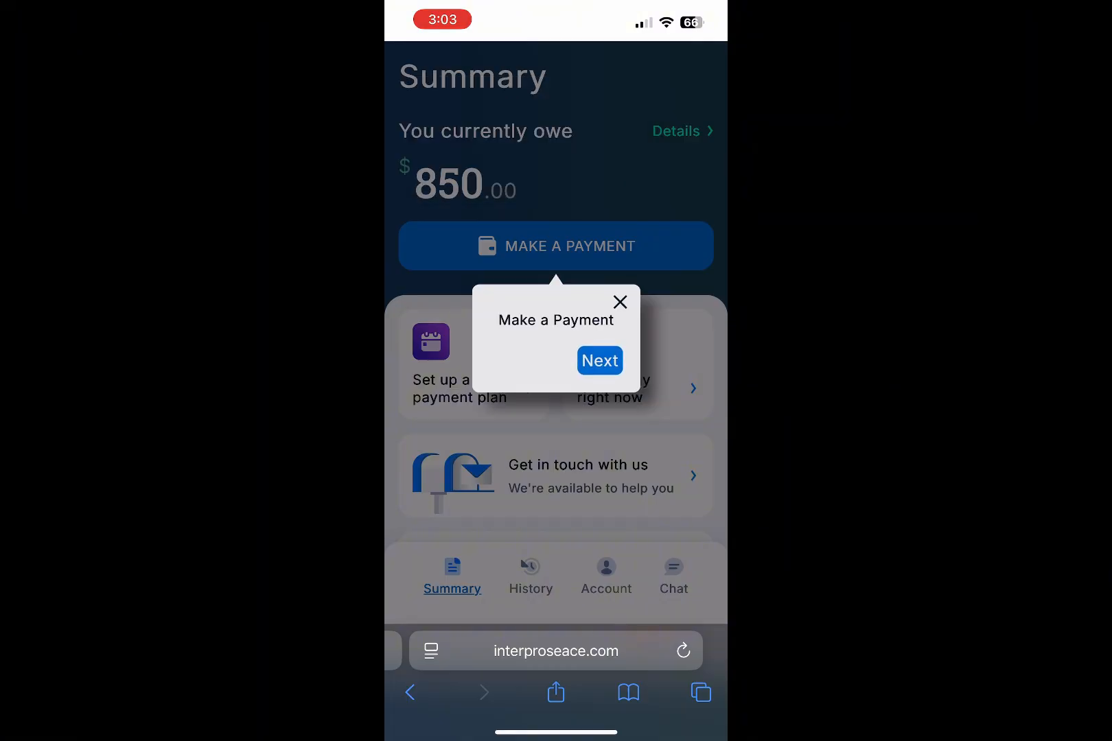
pyautogui.click(599, 361)
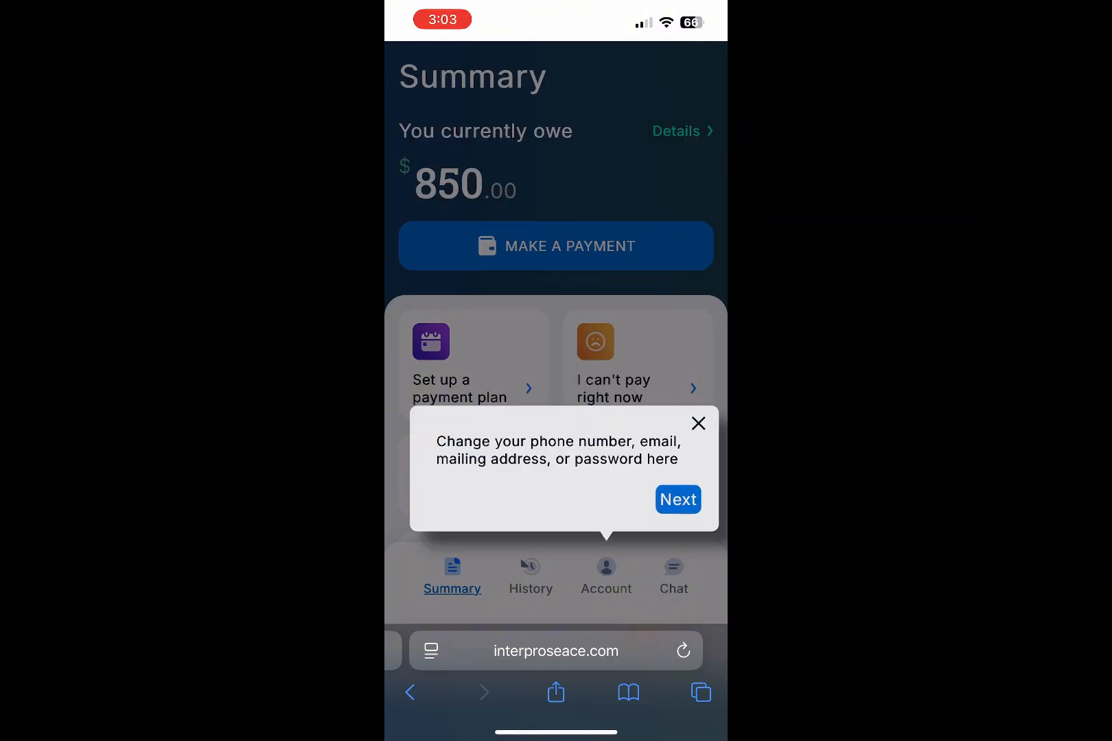
pyautogui.click(678, 499)
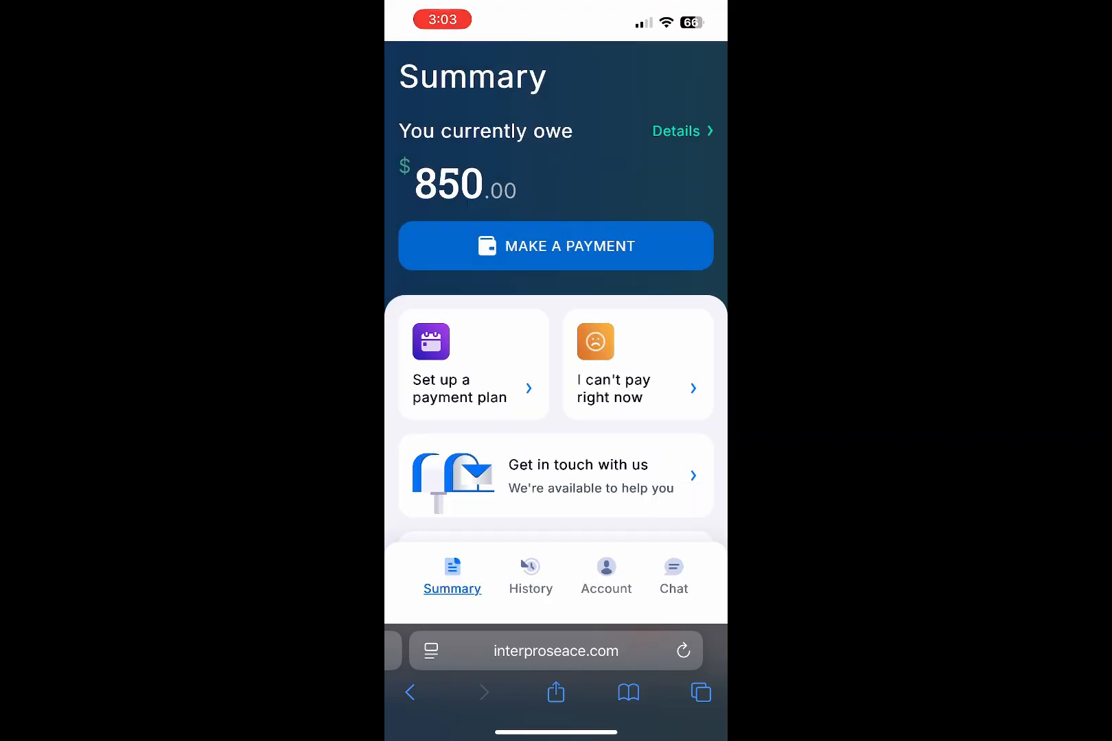